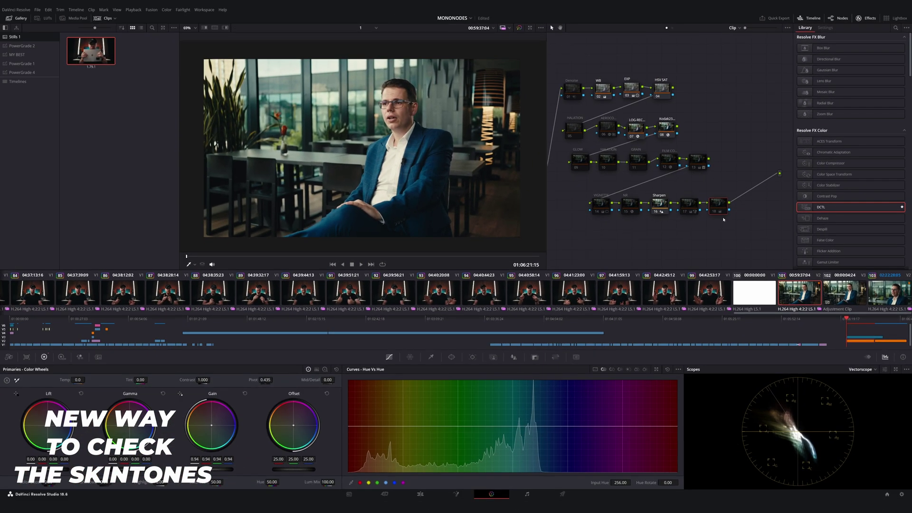
# Add a serial node at the end of the node tree and apply the DCTL effect with MONO-Balance-v1.1
pyautogui.hotkey('alt', 's')
pyautogui.moveTo(820, 207); pyautogui.dragTo(706, 235)
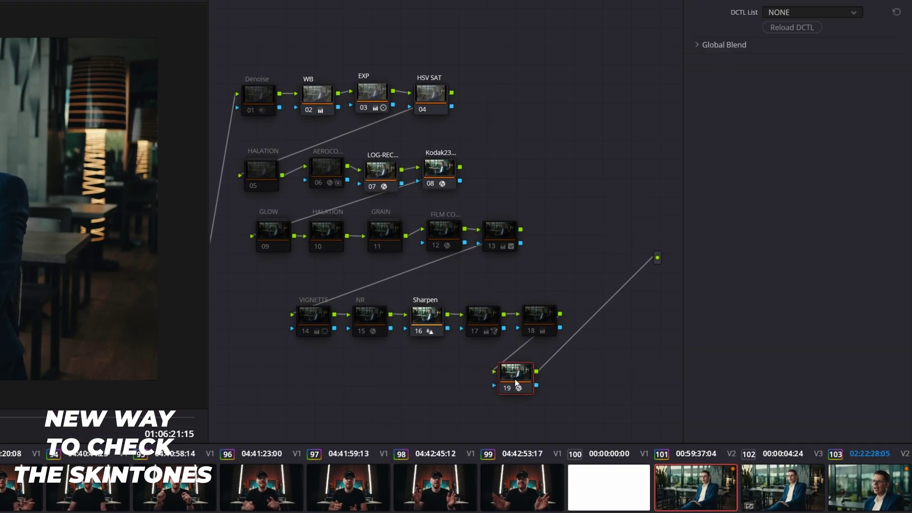
pyautogui.click(789, 14)
pyautogui.scroll(-5, 820, 76)
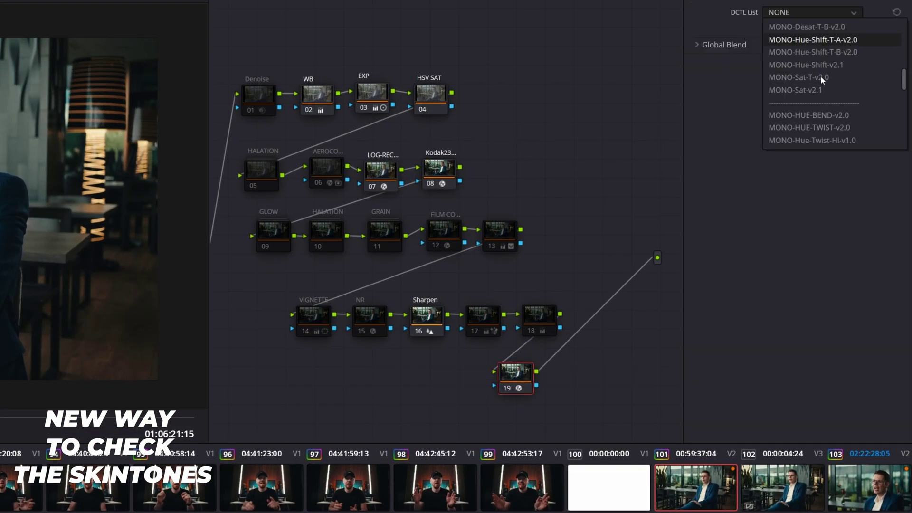
pyautogui.scroll(5, 825, 79)
pyautogui.click(807, 122)
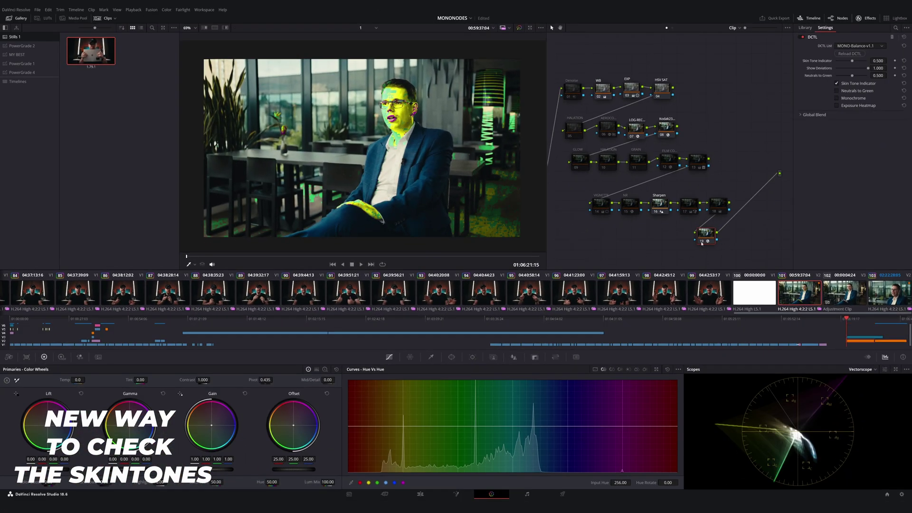
# Add a serial node after the HSV SAT node and apply the DCTL effect with MONO-HUE-BEND-v2.0
pyautogui.click(664, 88)
pyautogui.hotkey('alt', 's')
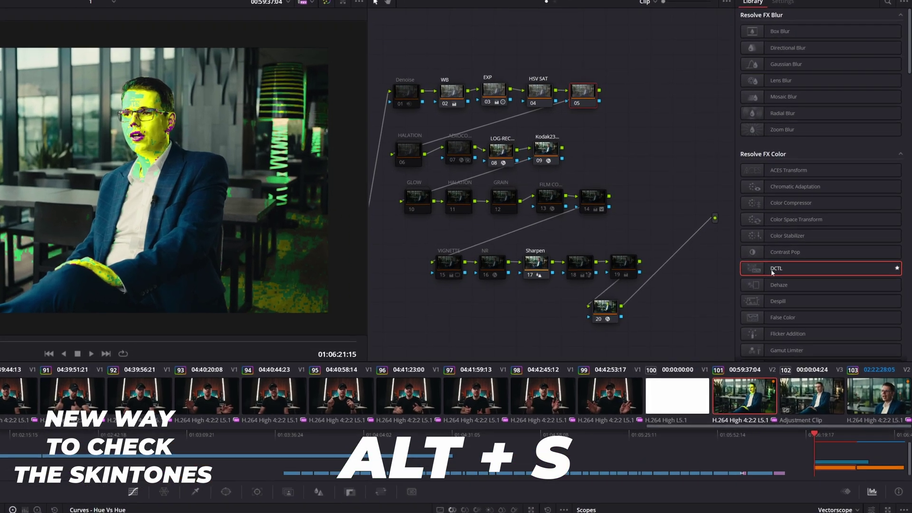
pyautogui.moveTo(773, 272); pyautogui.dragTo(588, 98)
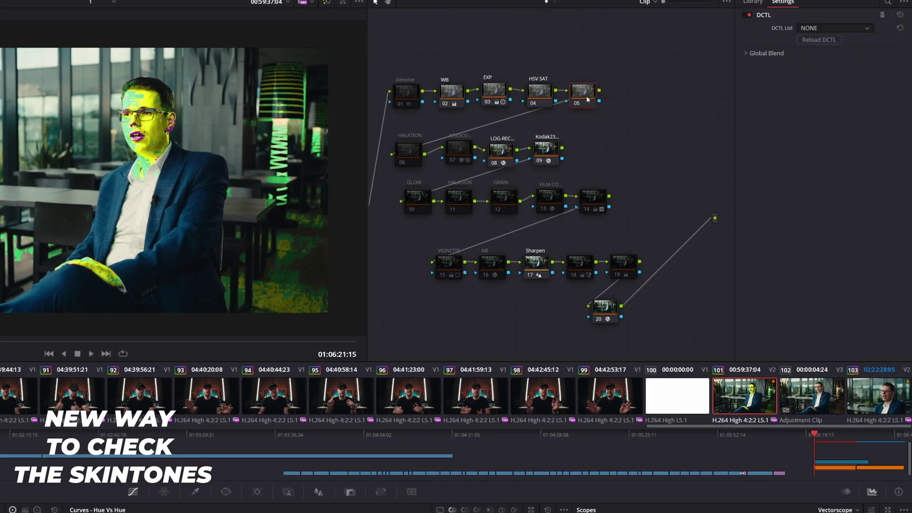
pyautogui.click(831, 28)
pyautogui.scroll(-4, 850, 81)
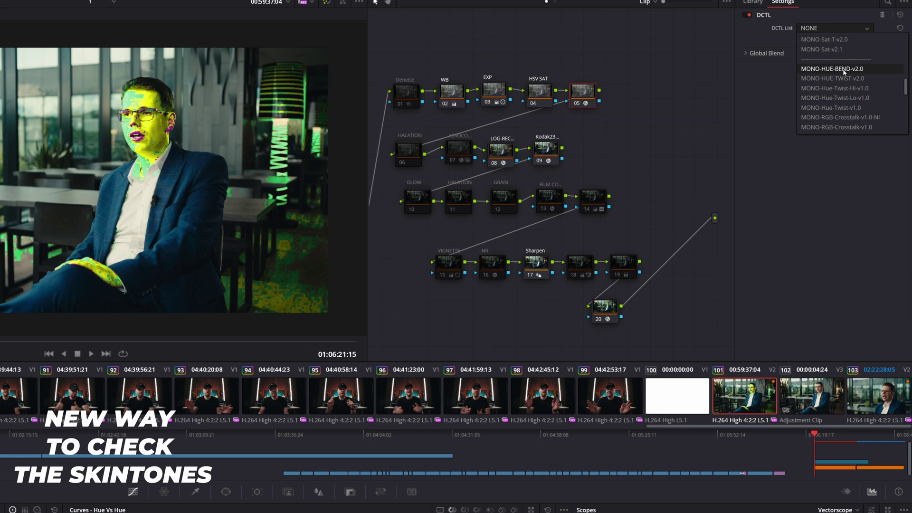
pyautogui.click(850, 69)
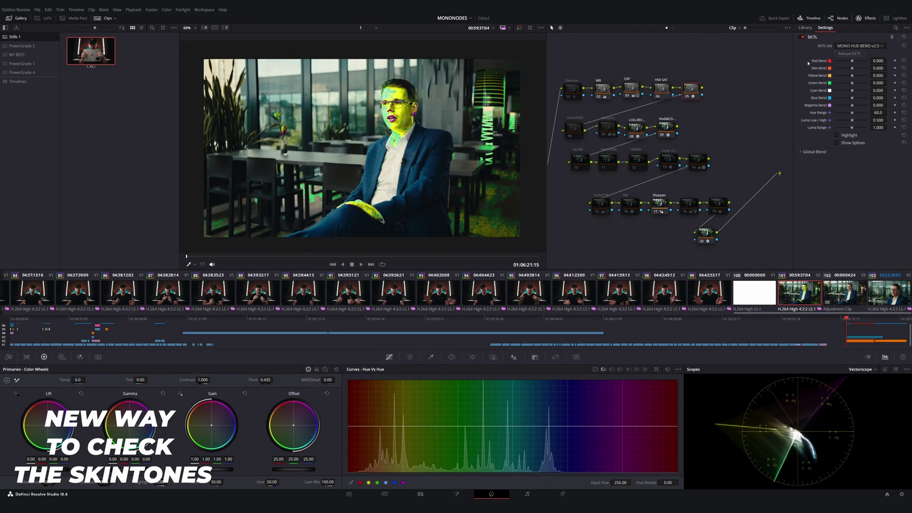
# Set Skin Bend to -0.317 and switch the balance node off to view the image without the indicator overlay
pyautogui.moveTo(852, 69); pyautogui.dragTo(849, 71)
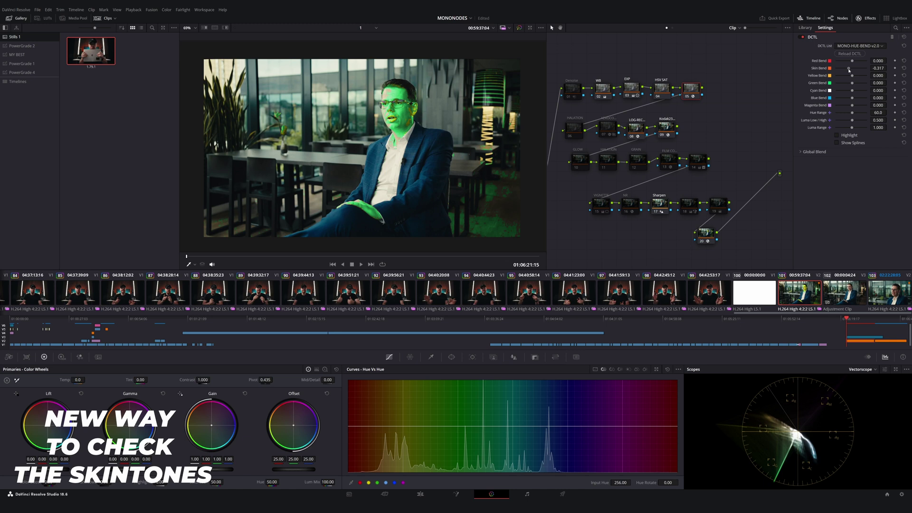
pyautogui.click(701, 242)
pyautogui.click(701, 242)
pyautogui.click(702, 242)
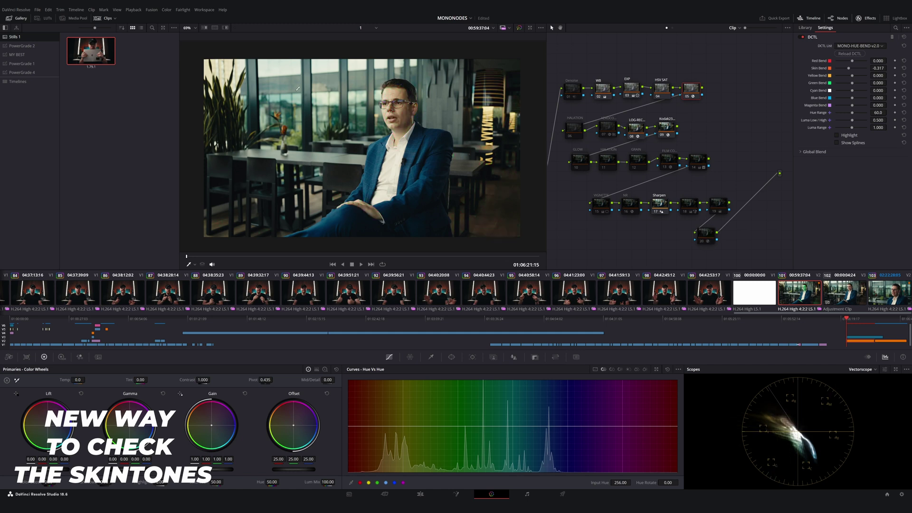
# Try a Skin Bend of 0.399, comparing the image with the balance node on and off, and lower the value again
pyautogui.click(702, 241)
pyautogui.moveTo(849, 68); pyautogui.dragTo(857, 69)
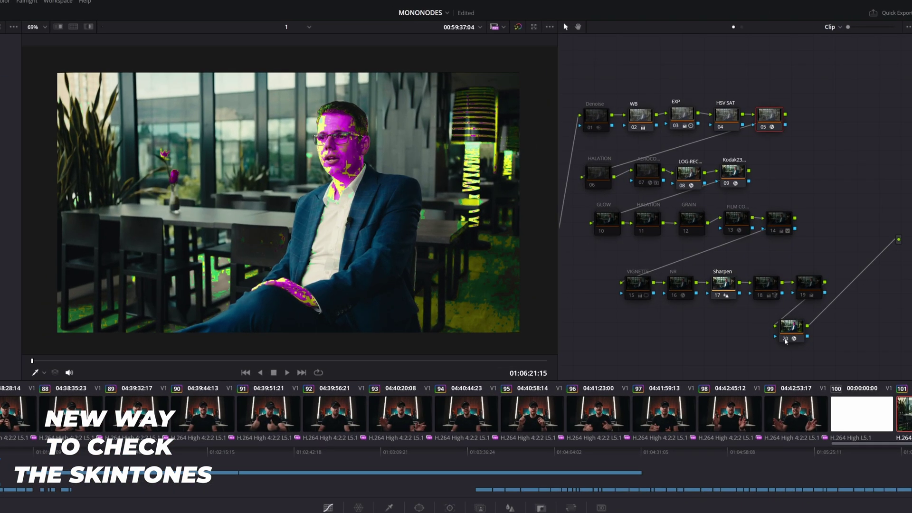
pyautogui.click(702, 241)
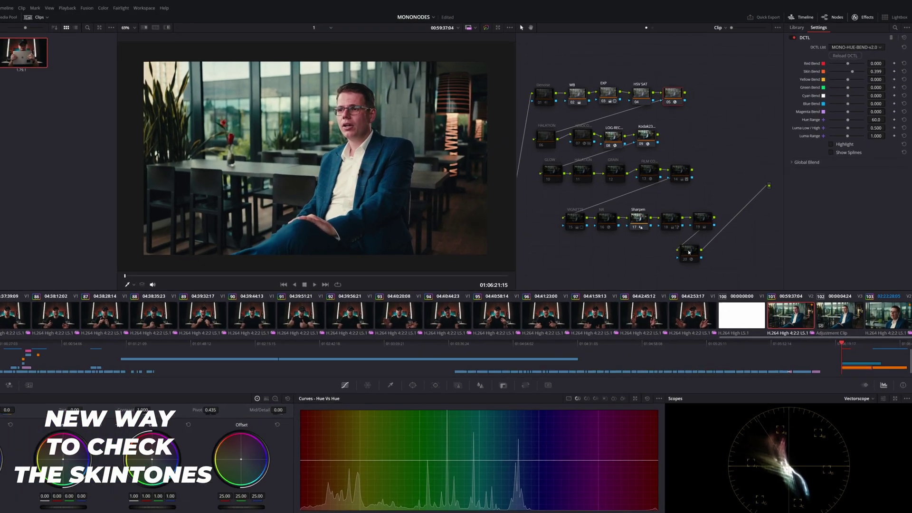
pyautogui.click(701, 242)
pyautogui.moveTo(856, 68); pyautogui.dragTo(830, 86)
# Browse the MONO scripts available for the DCTL effect on the timeline-level node
pyautogui.click(610, 338)
pyautogui.scroll(5, 144, 164)
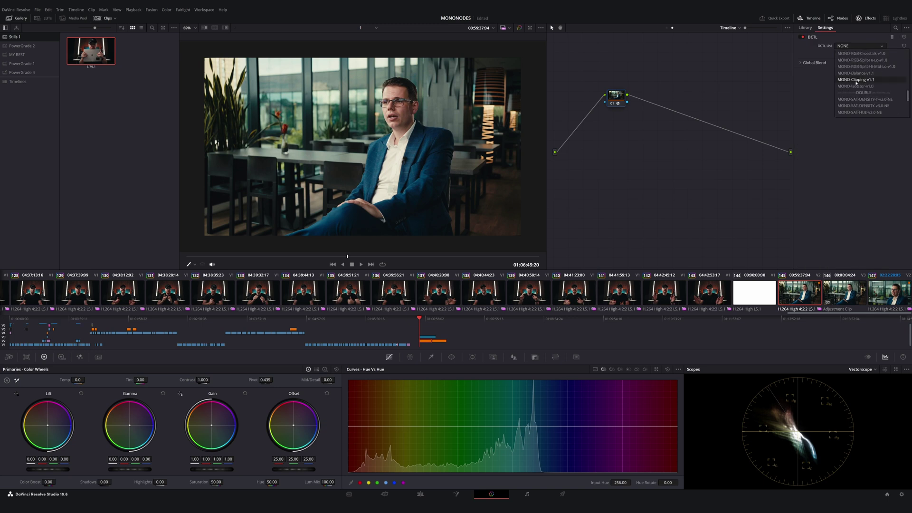
pyautogui.click(892, 18)
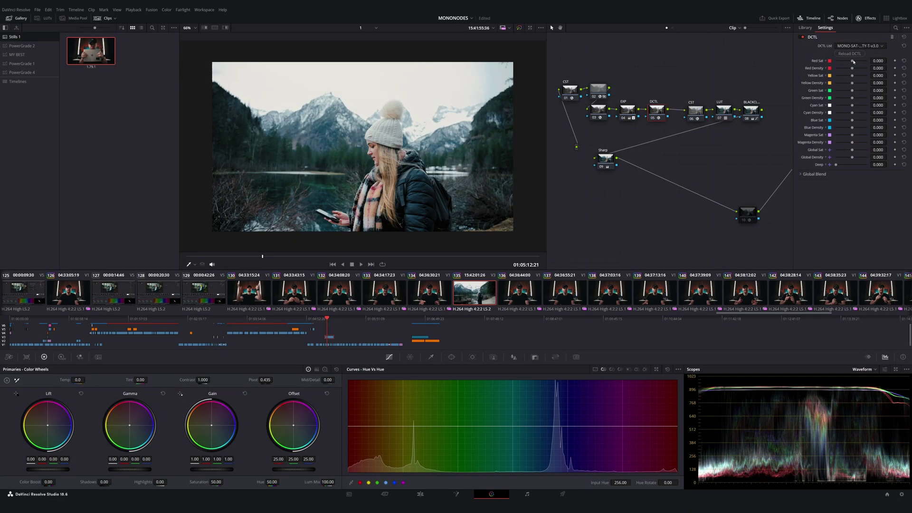
# On the mountain lake clip's DCTL node, set Yellow Sat to 0.211, Blue Sat to 0.156 and Global Density to 0.266
pyautogui.moveTo(854, 61)
pyautogui.mouseDown()
pyautogui.moveTo(819, 61)
pyautogui.moveTo(858, 76)
pyautogui.mouseUp()
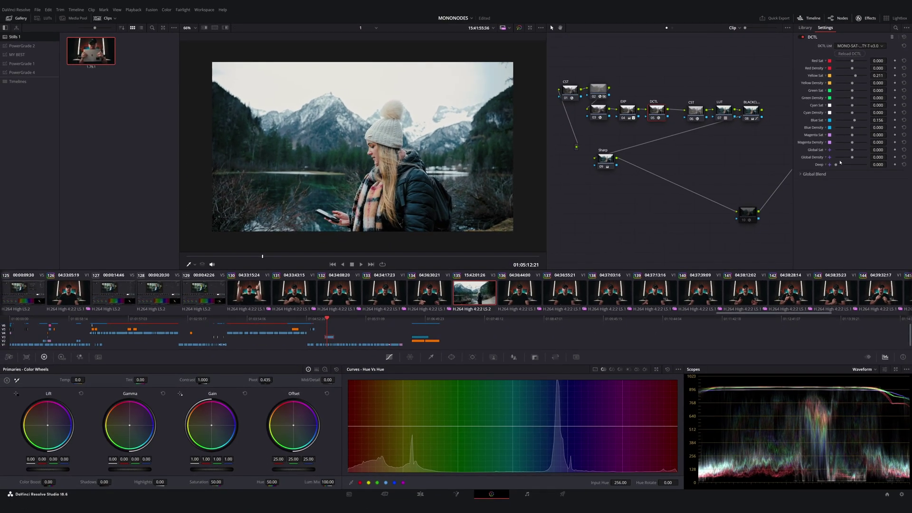
pyautogui.doubleClick(815, 150)
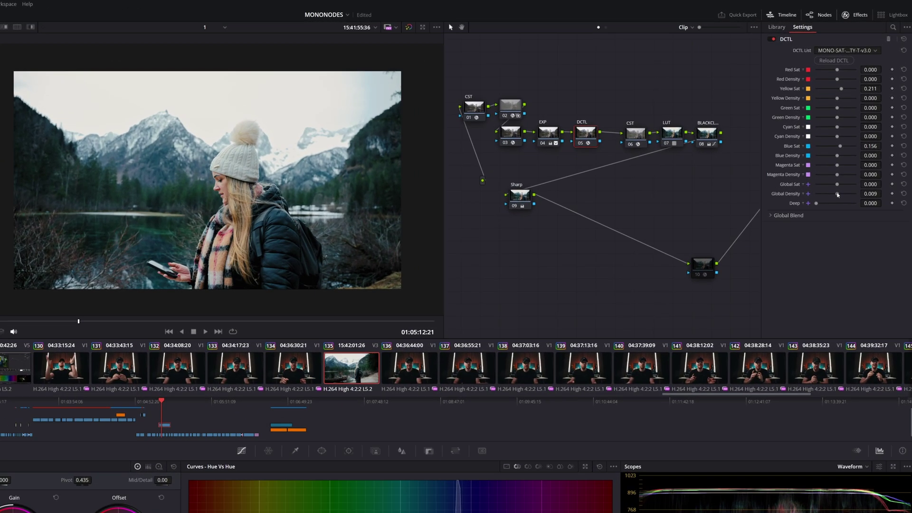
pyautogui.moveTo(851, 157); pyautogui.dragTo(860, 157)
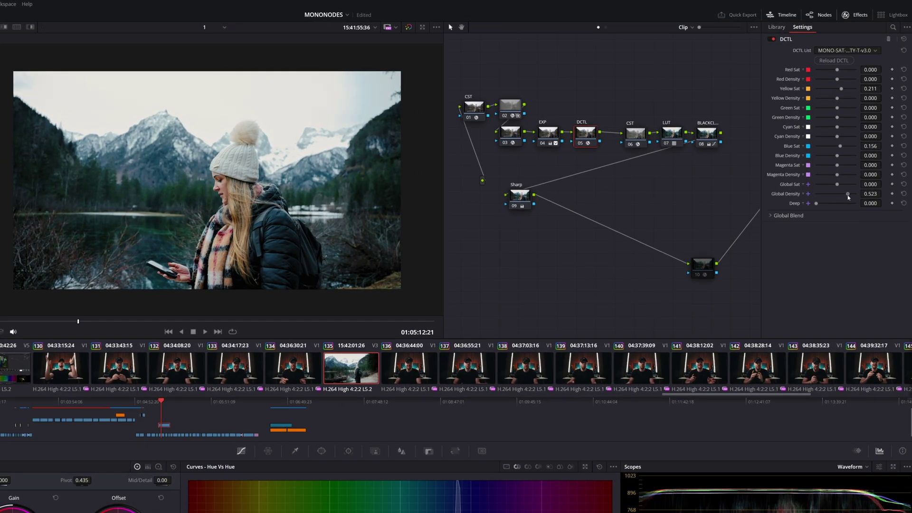
pyautogui.moveTo(838, 196); pyautogui.dragTo(842, 197)
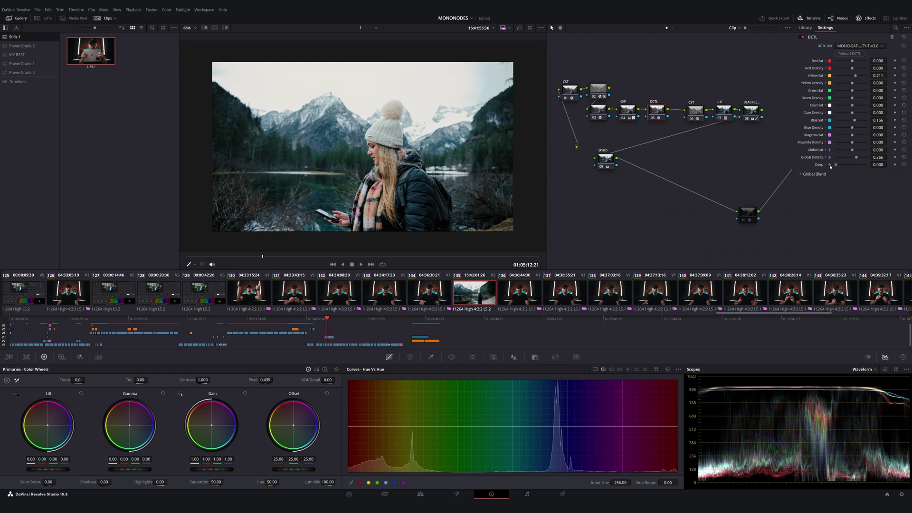
# Play the graded mountain lake clip from its beginning
pyautogui.scroll(2, 351, 180)
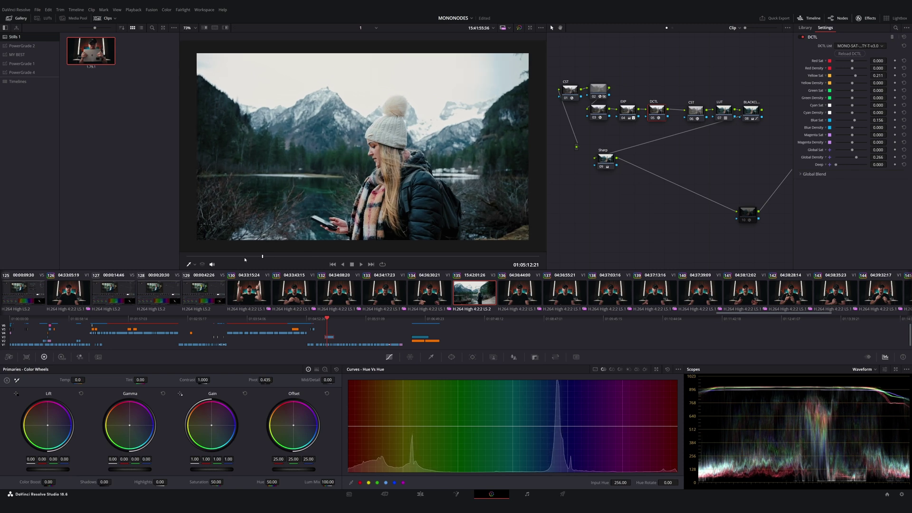
pyautogui.moveTo(244, 258); pyautogui.dragTo(182, 257)
pyautogui.press('space')
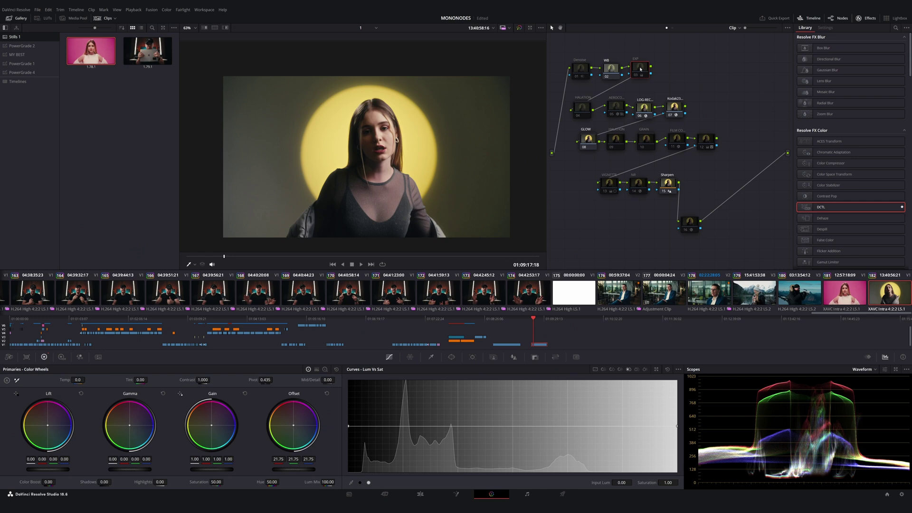
# Add a serial node after EXP on the yellow-circle portrait clip, apply the MONO-Hue-Shift-v2.1 DCTL and adjust its hue shift
pyautogui.hotkey('alt', 's')
pyautogui.moveTo(841, 207); pyautogui.dragTo(672, 70)
pyautogui.click(858, 46)
pyautogui.scroll(-5, 856, 71)
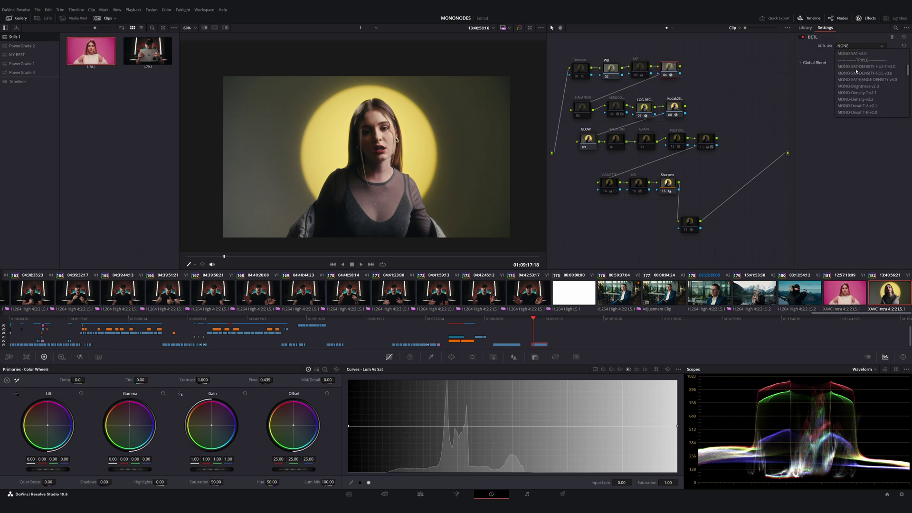
pyautogui.click(857, 94)
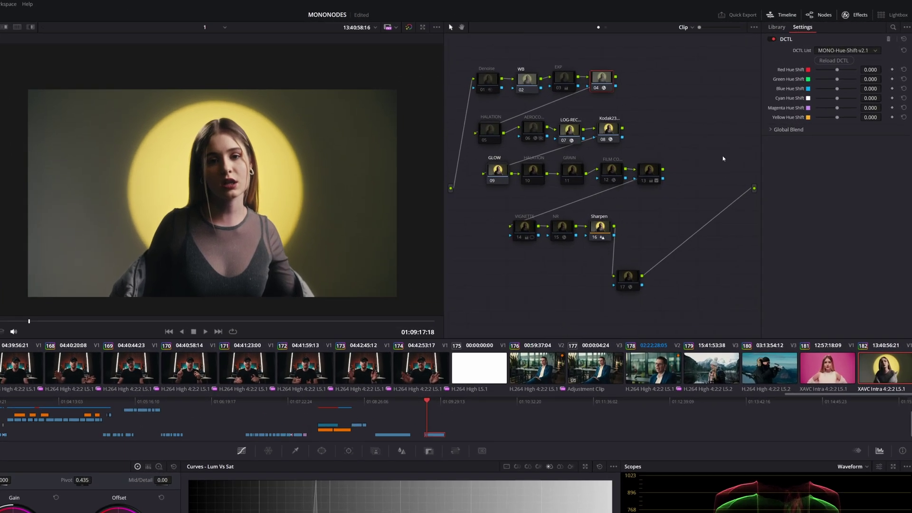
pyautogui.moveTo(846, 105); pyautogui.dragTo(807, 137)
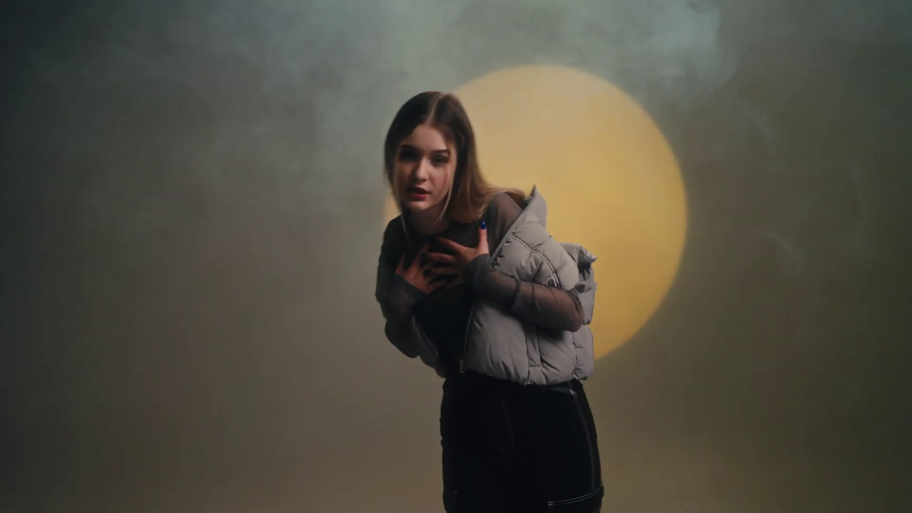